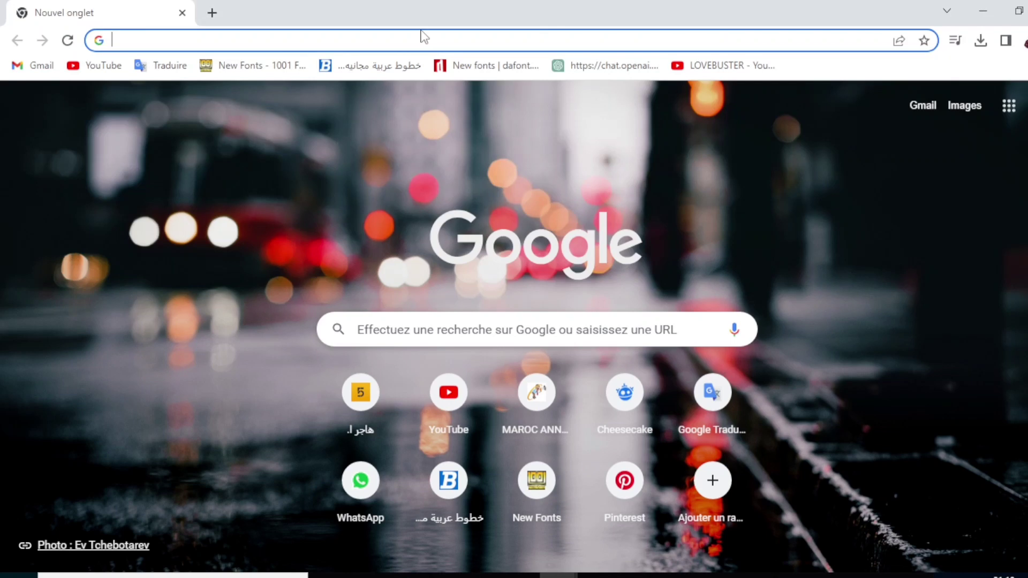
Search Google for office deployment tool and open Microsoft's download page.
text(offi)
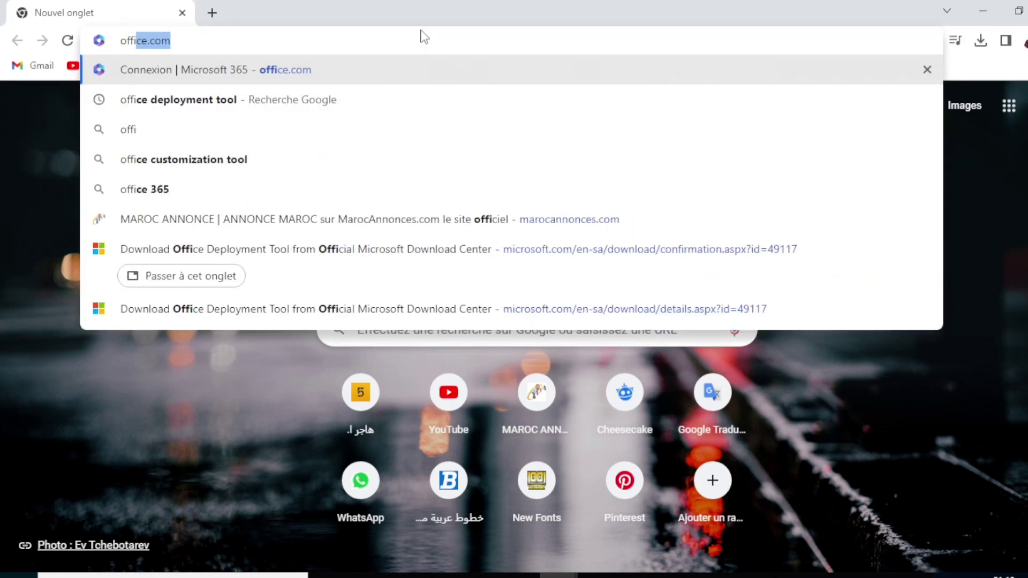
text(ce)
key(Down)
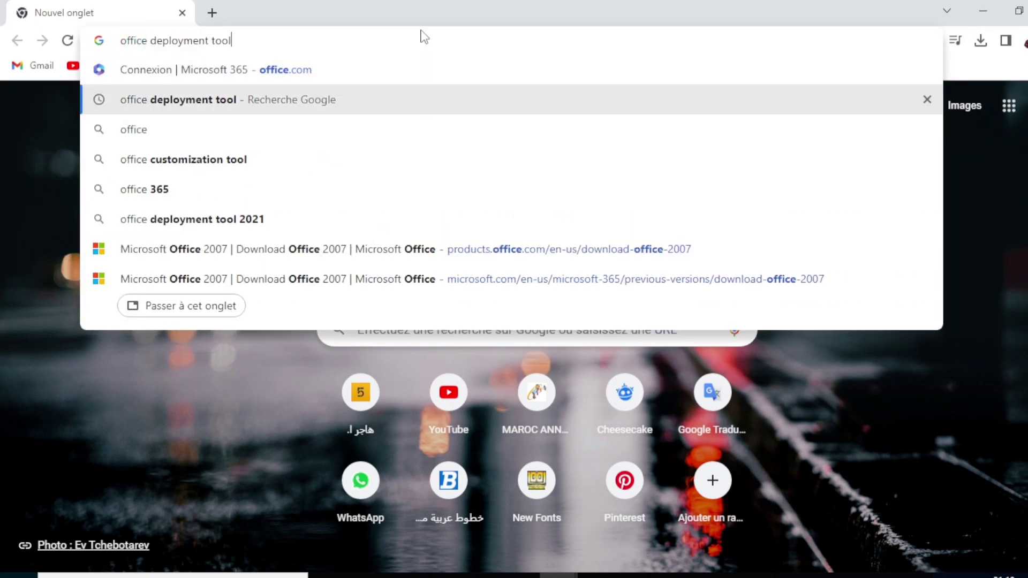
key(Return)
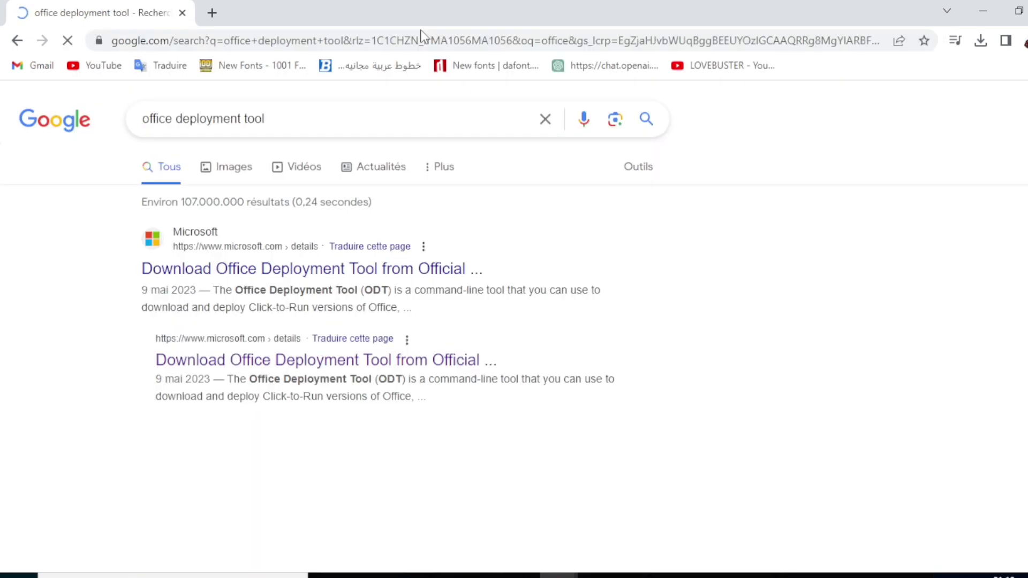
click(317, 368)
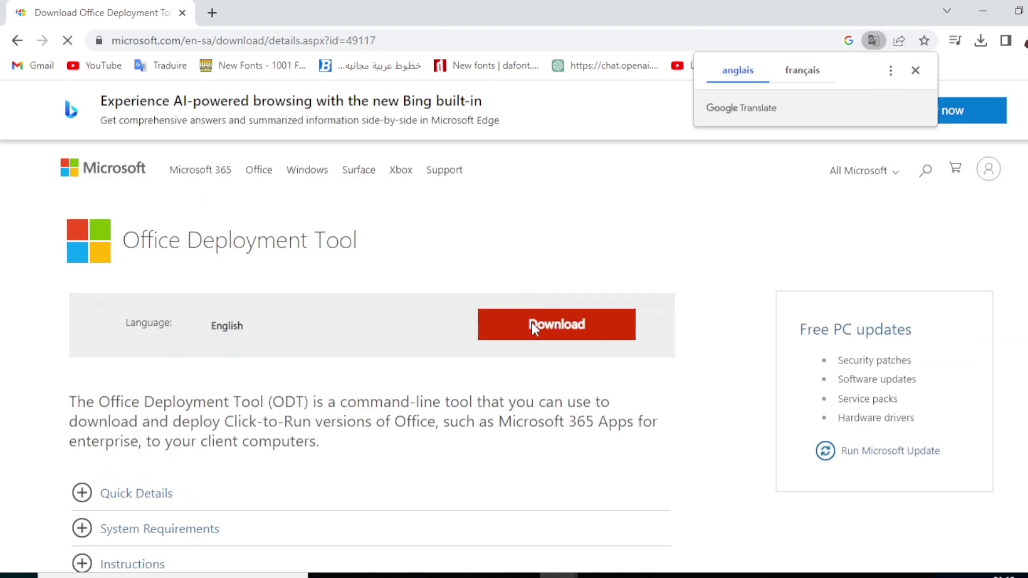
Download the Office Deployment Tool installer and show the recent downloads list.
click(533, 325)
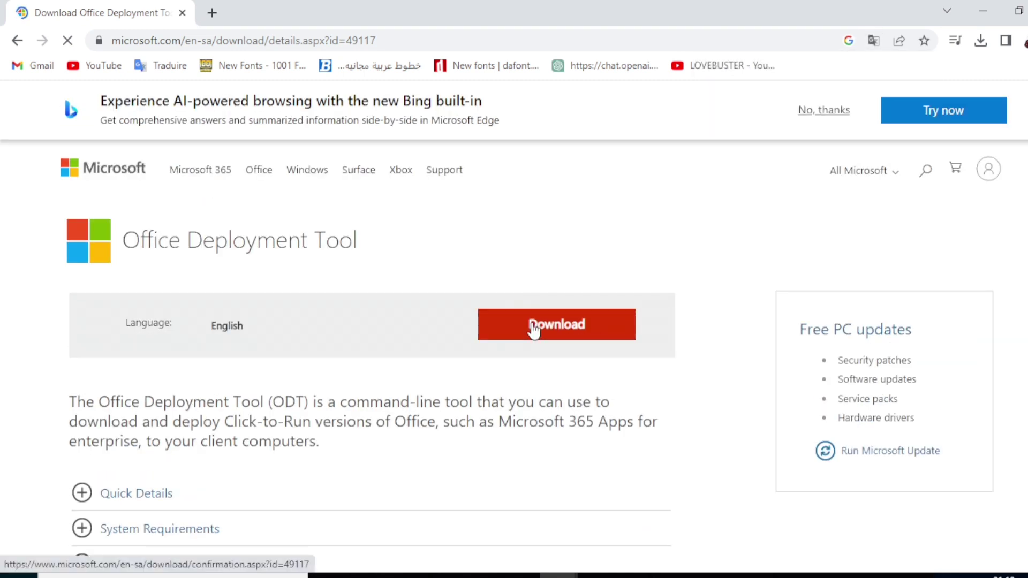
click(533, 327)
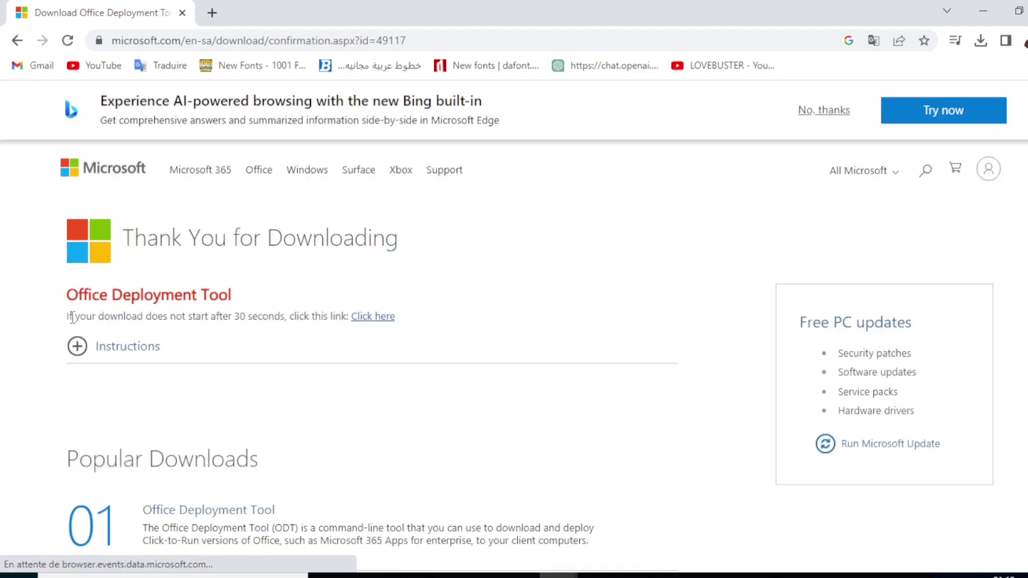
click(371, 320)
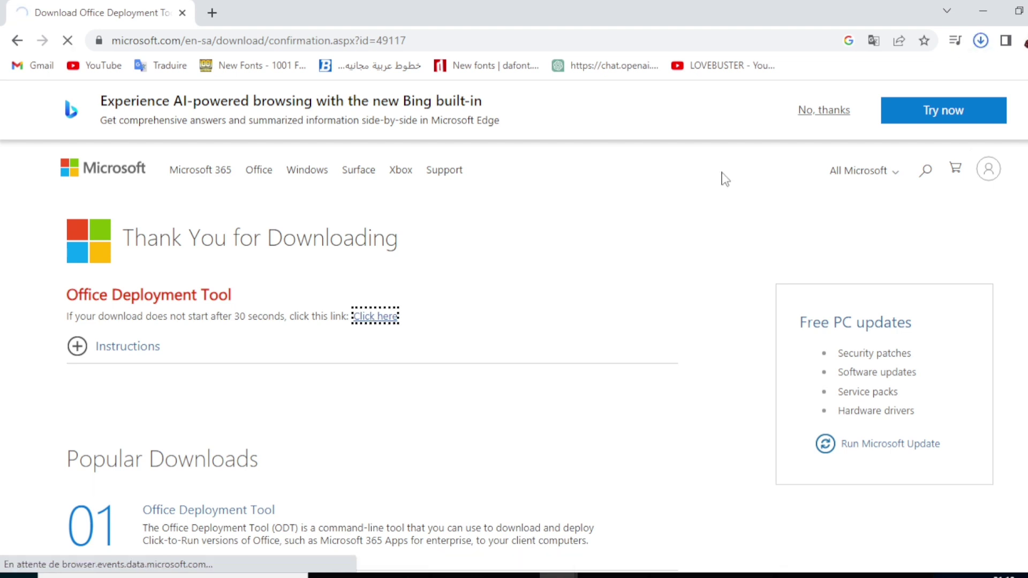
click(980, 42)
click(981, 47)
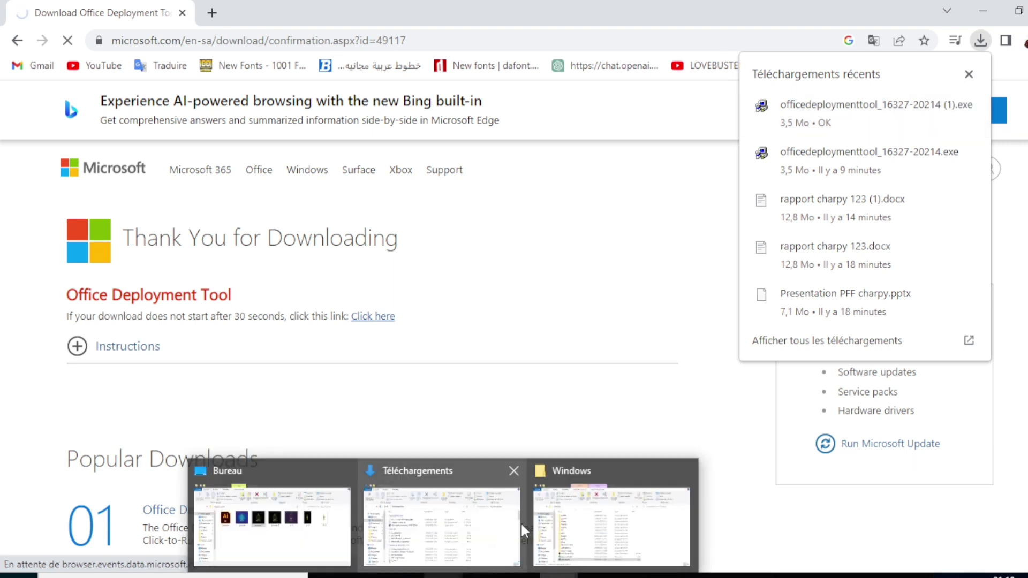
Move the downloaded officedeploymenttool installer from Téléchargements onto the desktop.
click(465, 530)
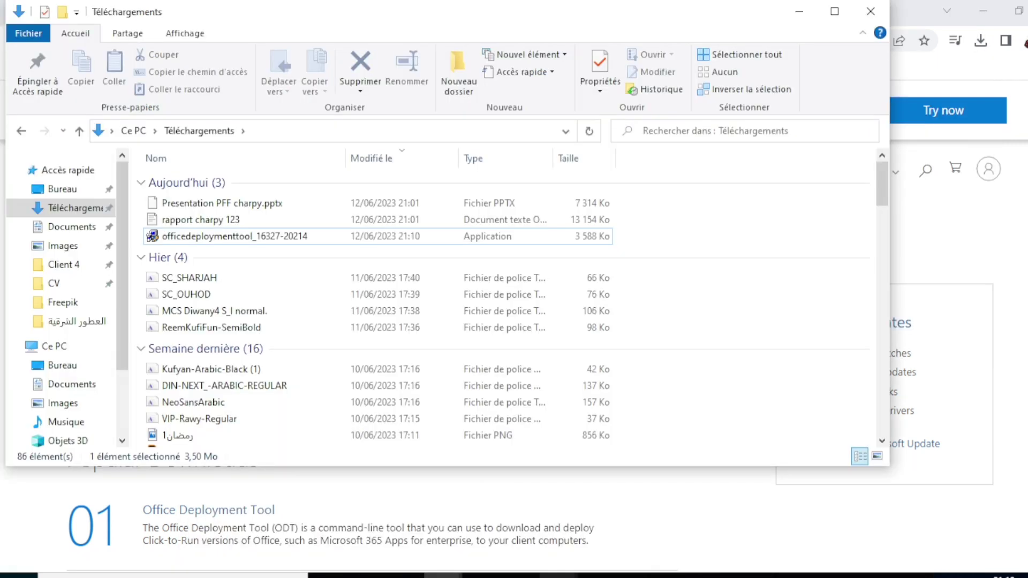
drag(298, 241, 997, 559)
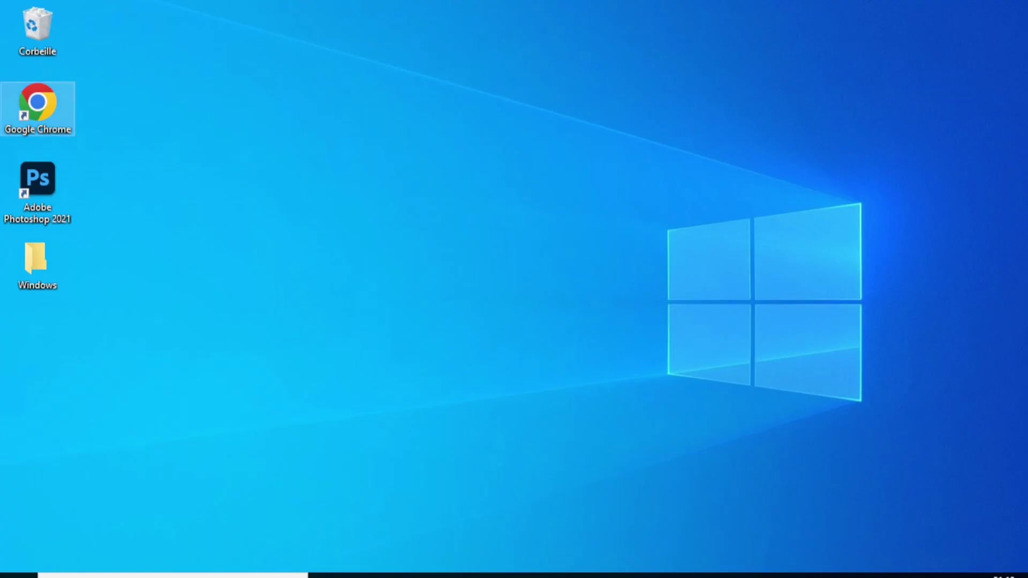
drag(997, 559, 155, 59)
Create a desktop folder named Microsoft Office and place the installer beside it.
right_click(245, 37)
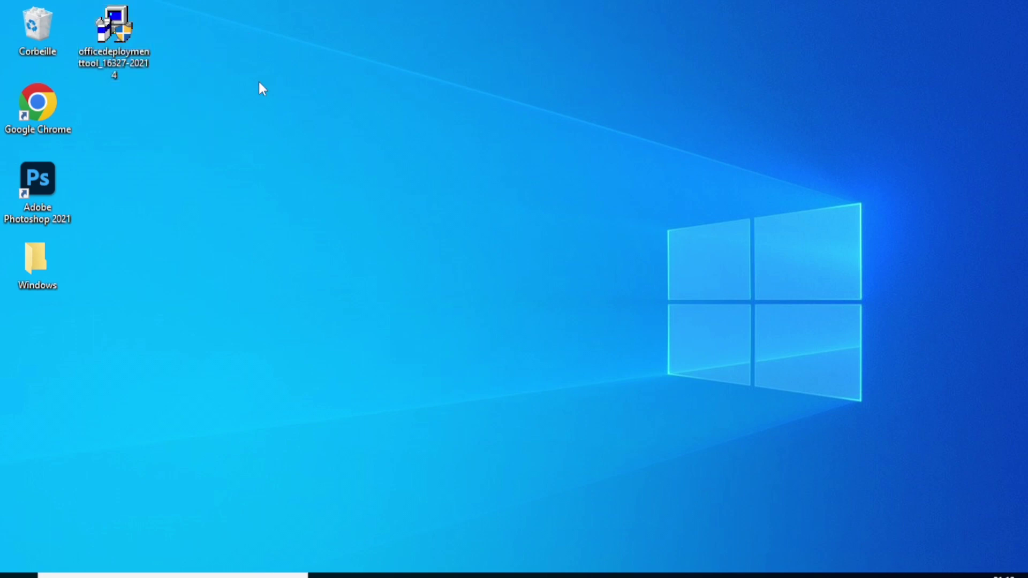
click(497, 165)
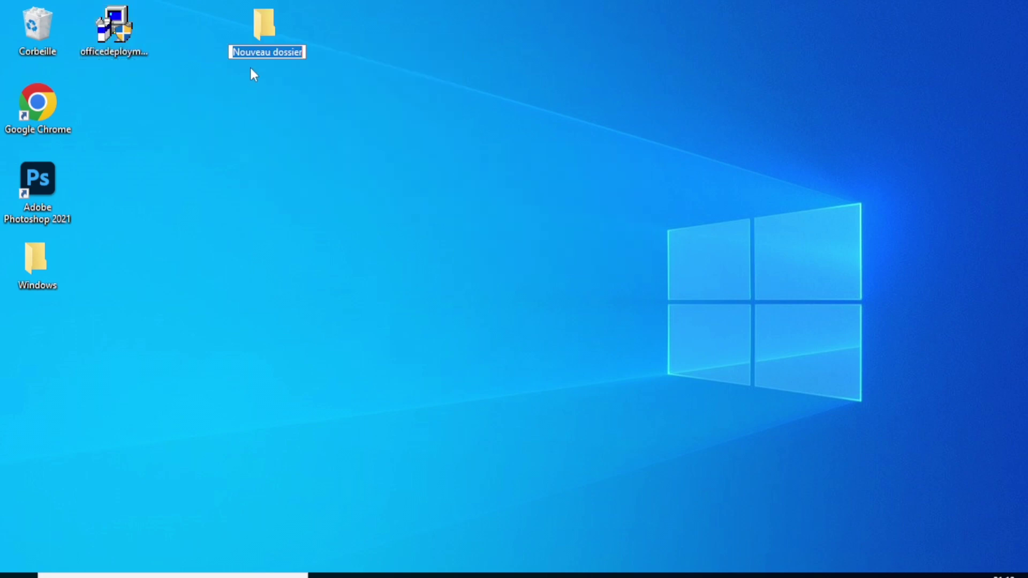
text(Mi)
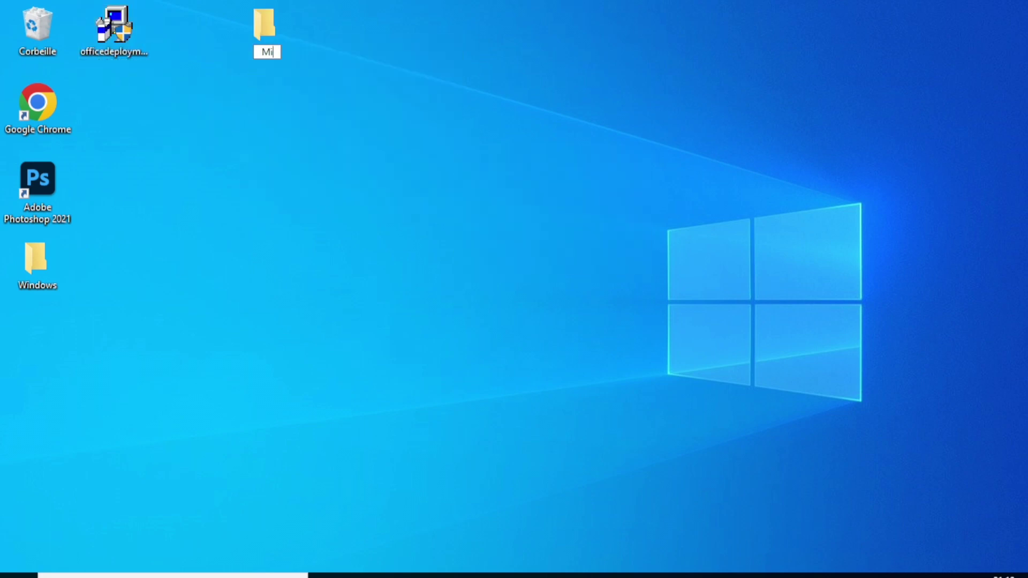
text(crosof)
text(t O)
text(ffice)
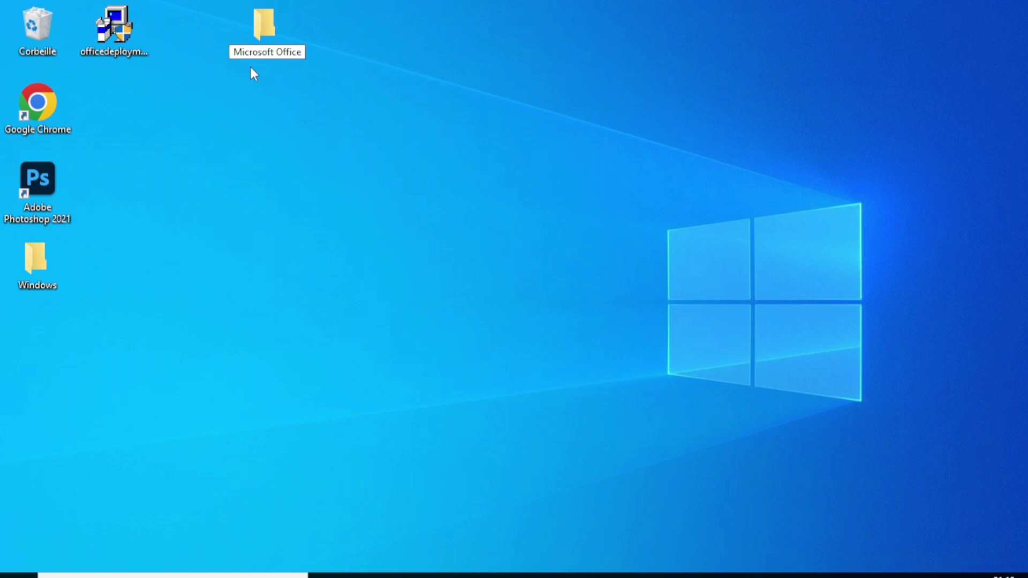
key(Return)
click(136, 35)
drag(169, 33, 203, 31)
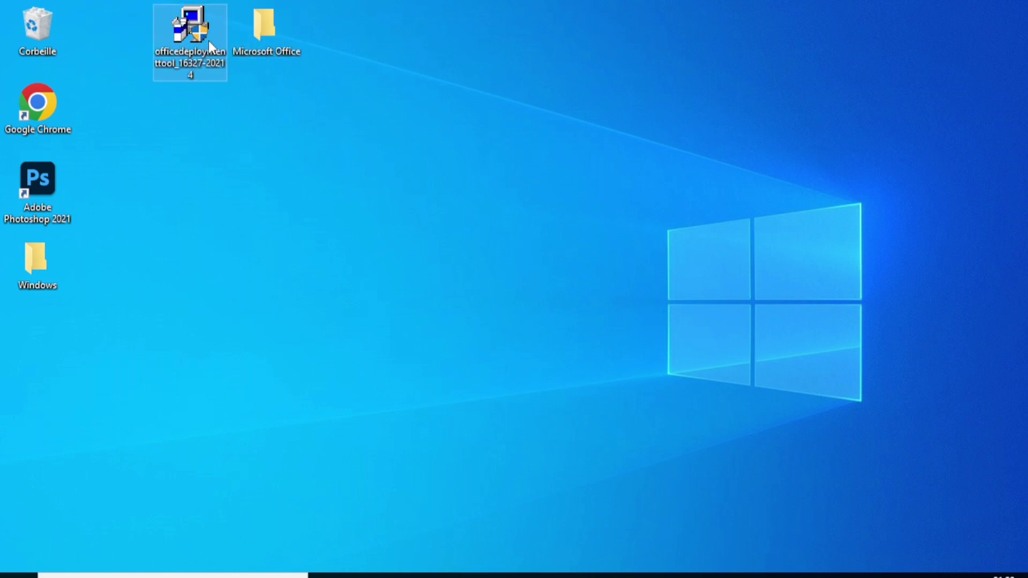
Run the deployment tool as administrator and accept its license terms.
right_click(208, 41)
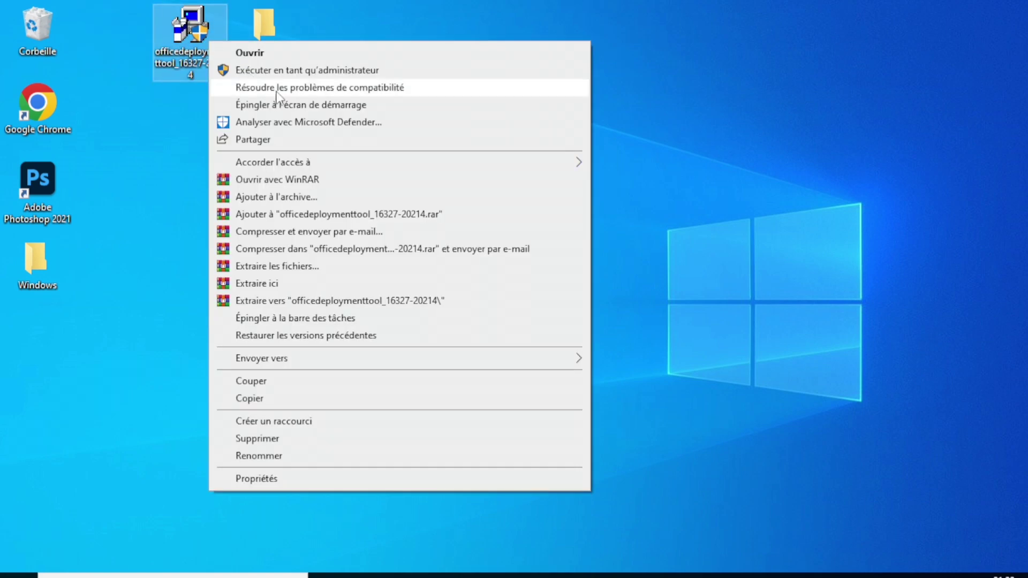
click(293, 71)
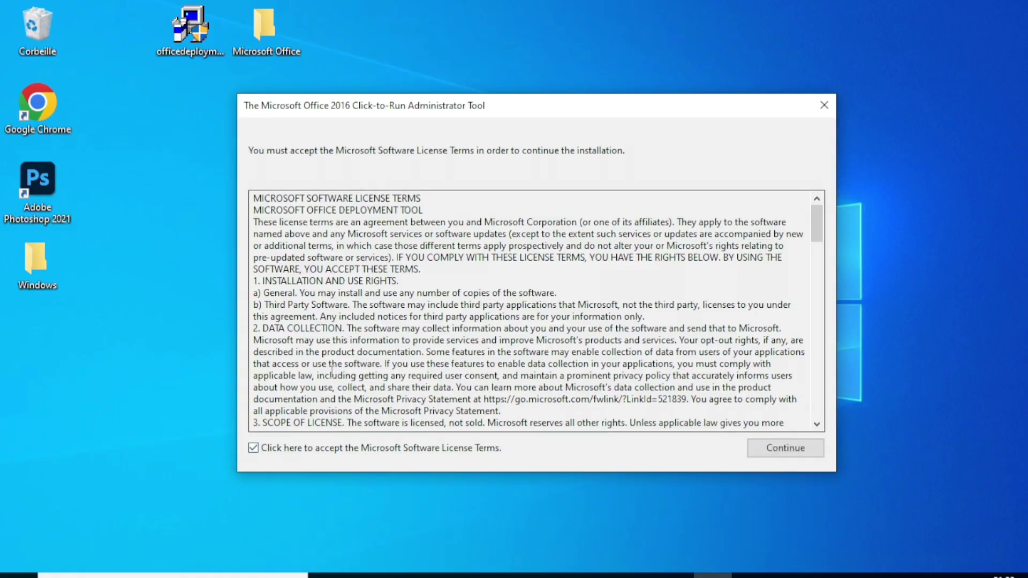
scroll(328, 363, down, 6)
scroll(328, 362, down, 6)
scroll(328, 362, down, 6)
scroll(328, 363, down, 15)
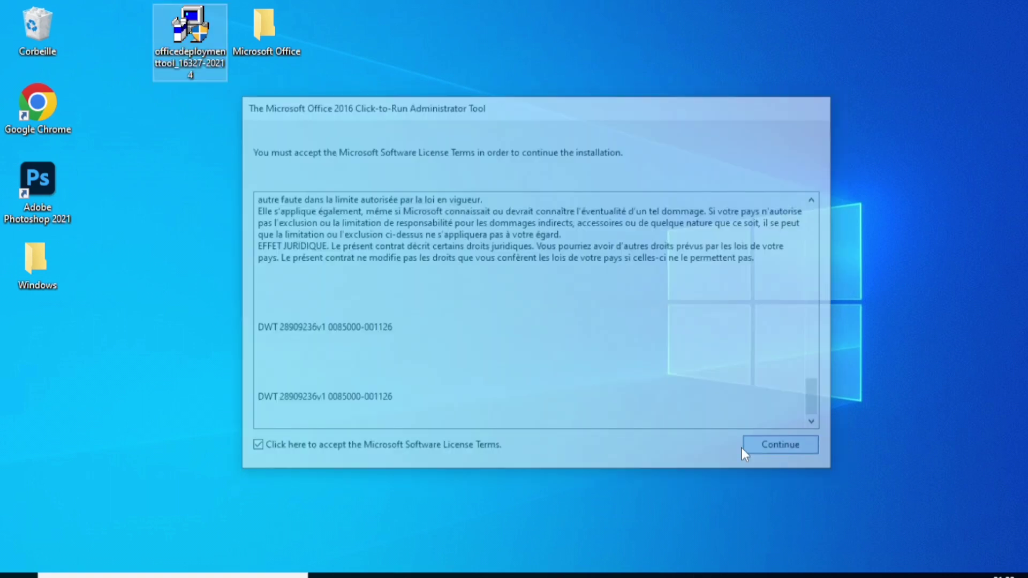
click(749, 449)
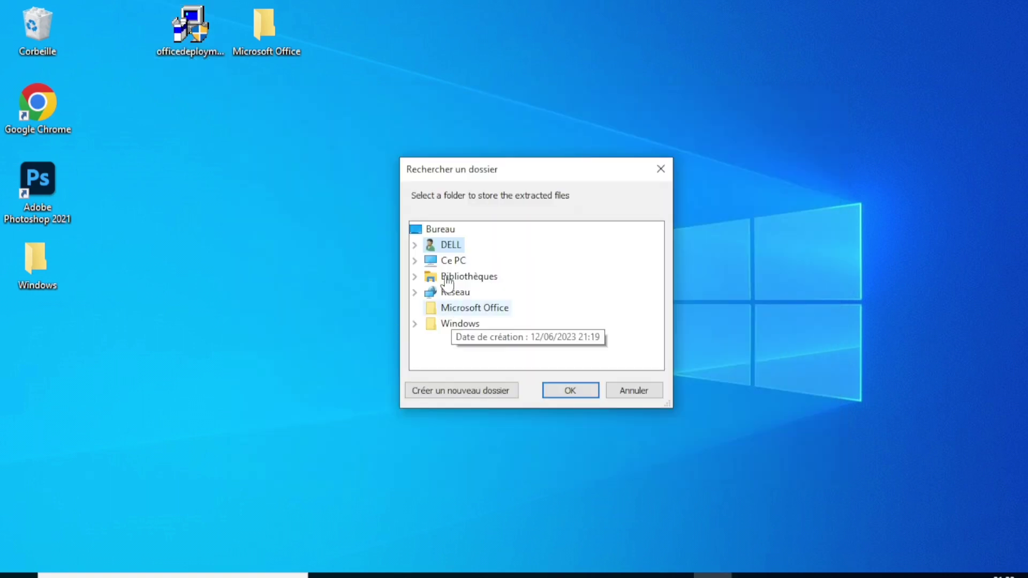
Choose Bureau > Microsoft Office as the extraction folder and confirm.
click(415, 261)
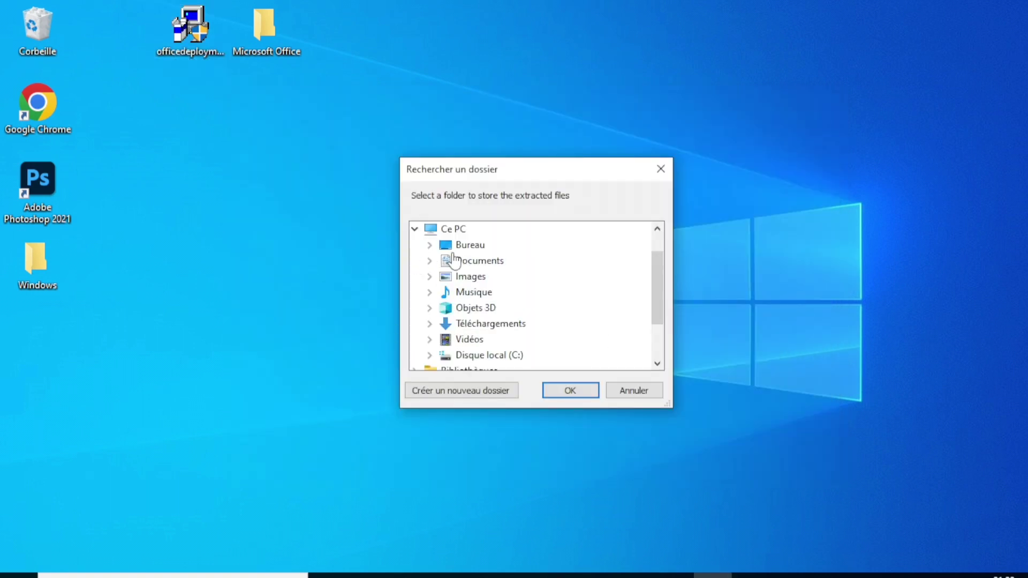
double_click(465, 245)
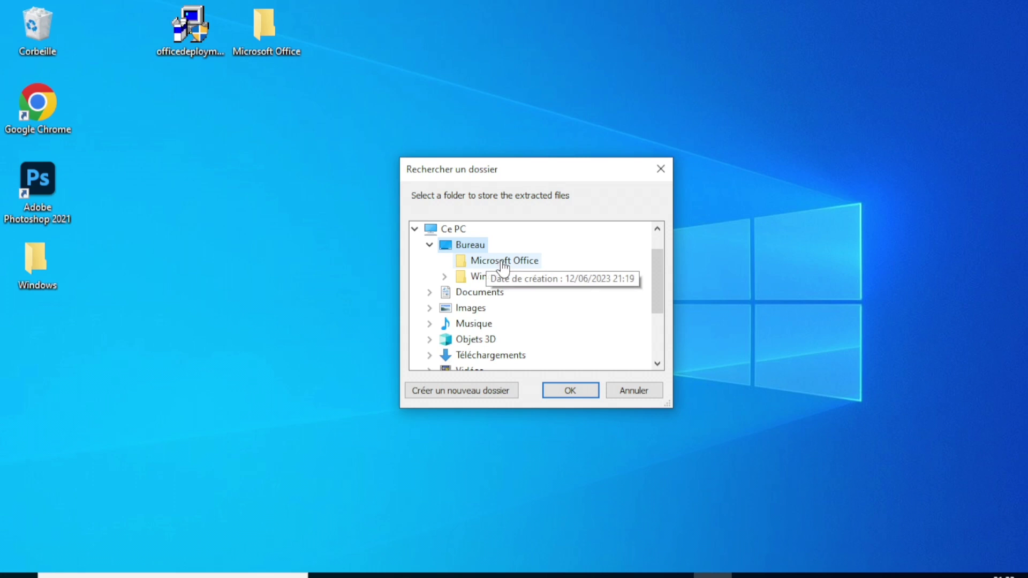
click(504, 262)
click(561, 390)
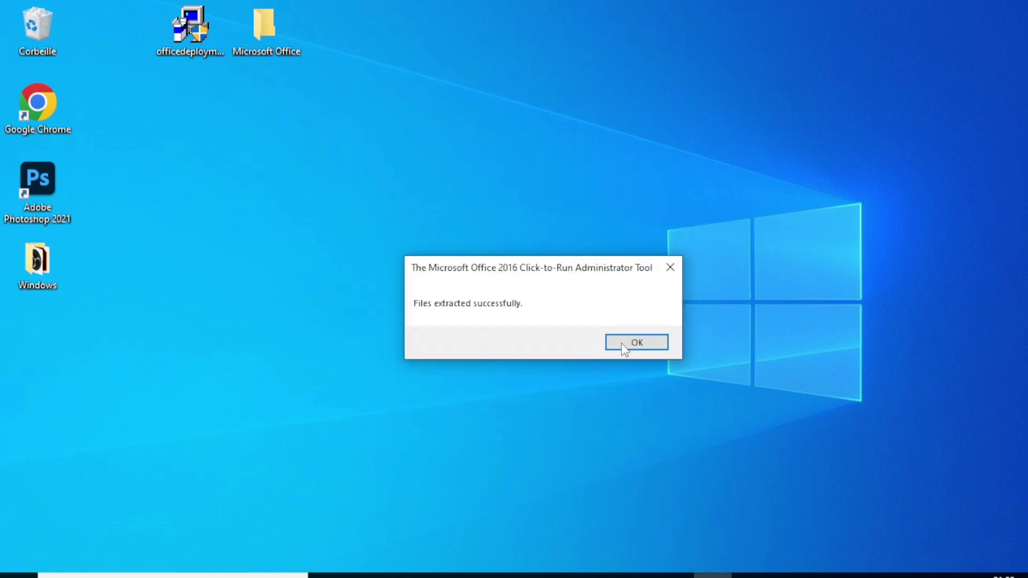
Switch the folder to large icons and delete the three extra configuration XML files.
click(625, 346)
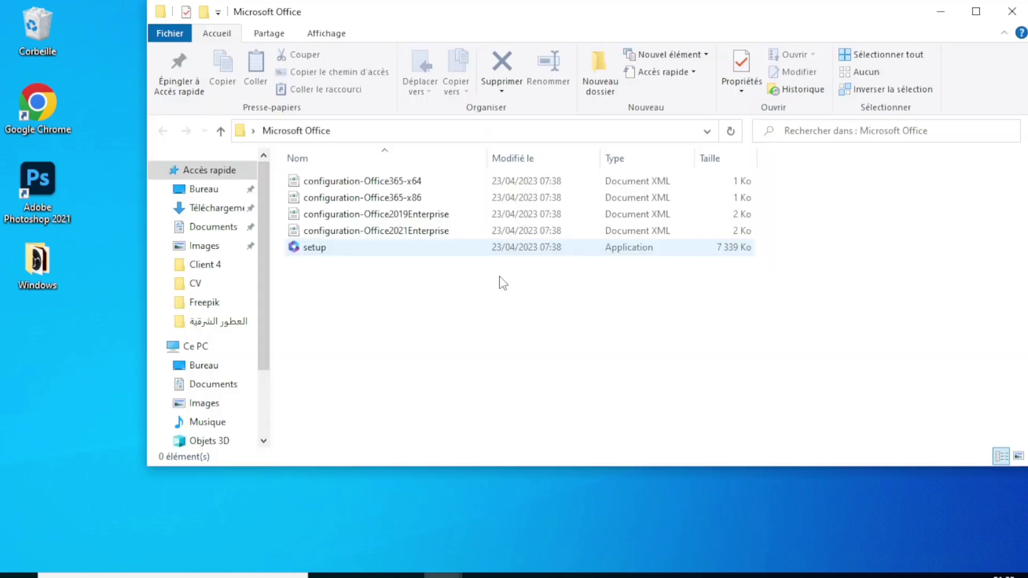
right_click(535, 310)
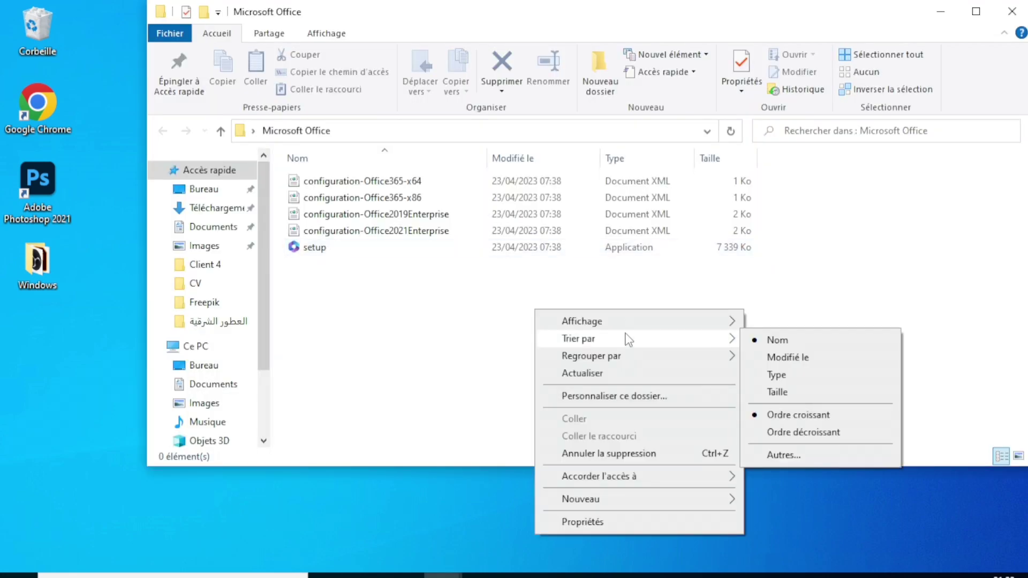
mouse_move(610, 322)
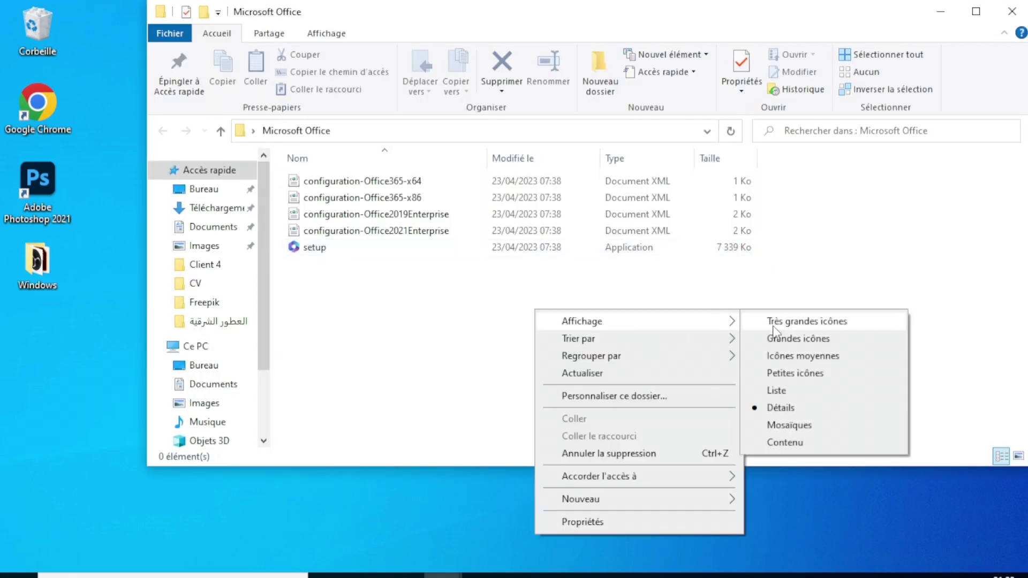
click(783, 340)
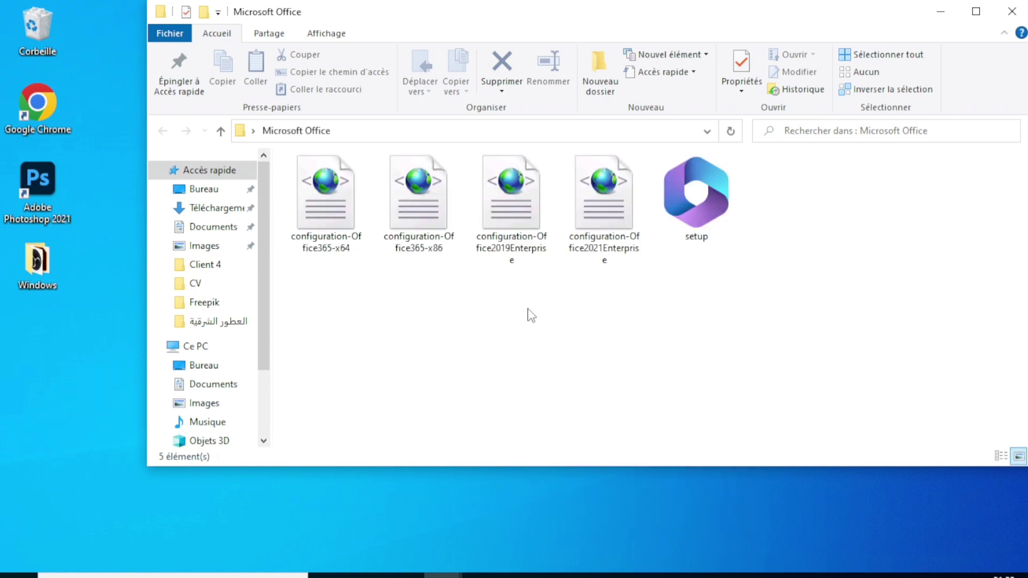
mouse_move(528, 308)
mouse_down()
mouse_move(333, 194)
mouse_move(364, 204)
mouse_up()
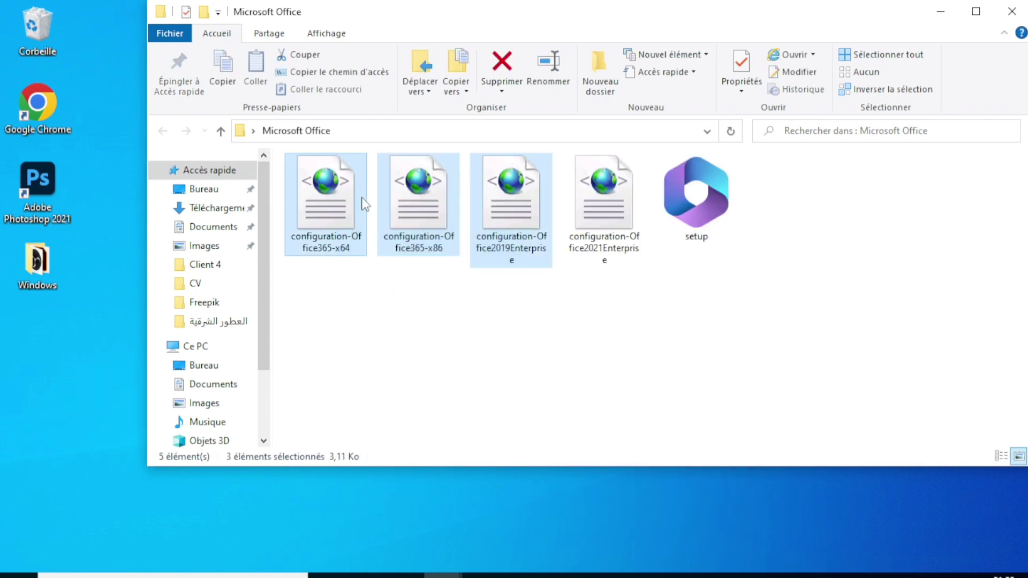
key(Delete)
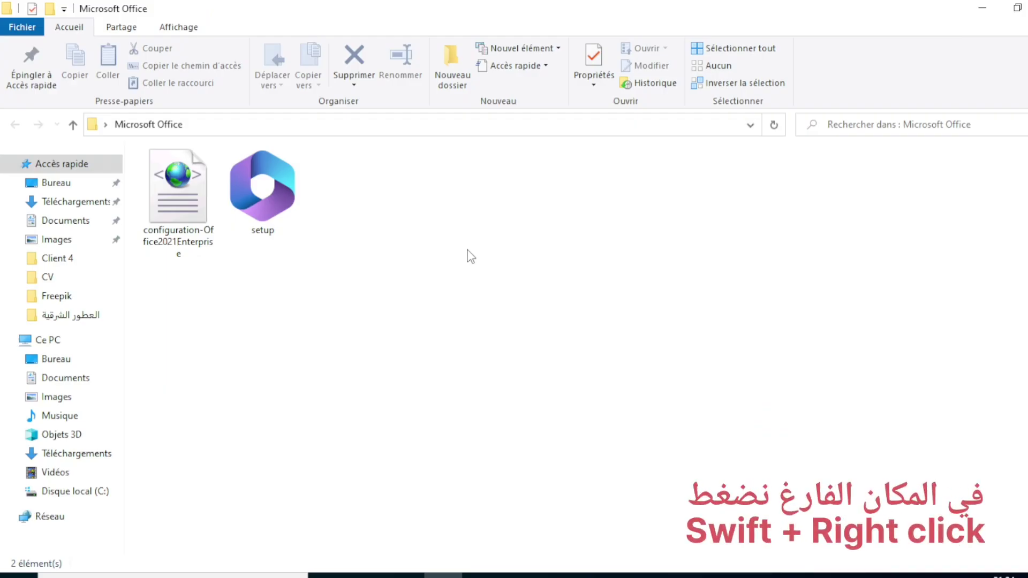
Open a PowerShell window from the Microsoft Office folder's context menu.
shift+right_click(467, 250)
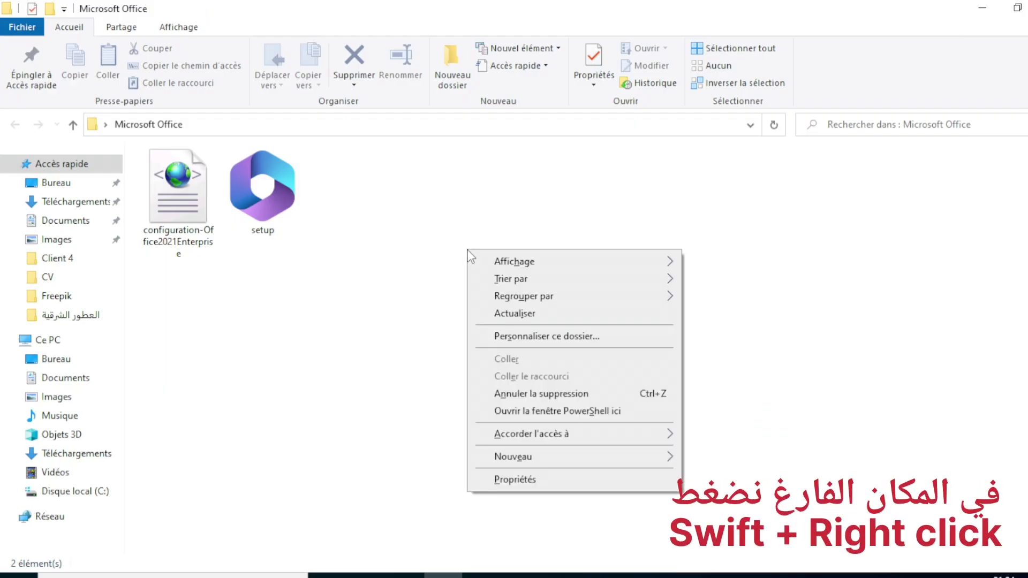
click(543, 411)
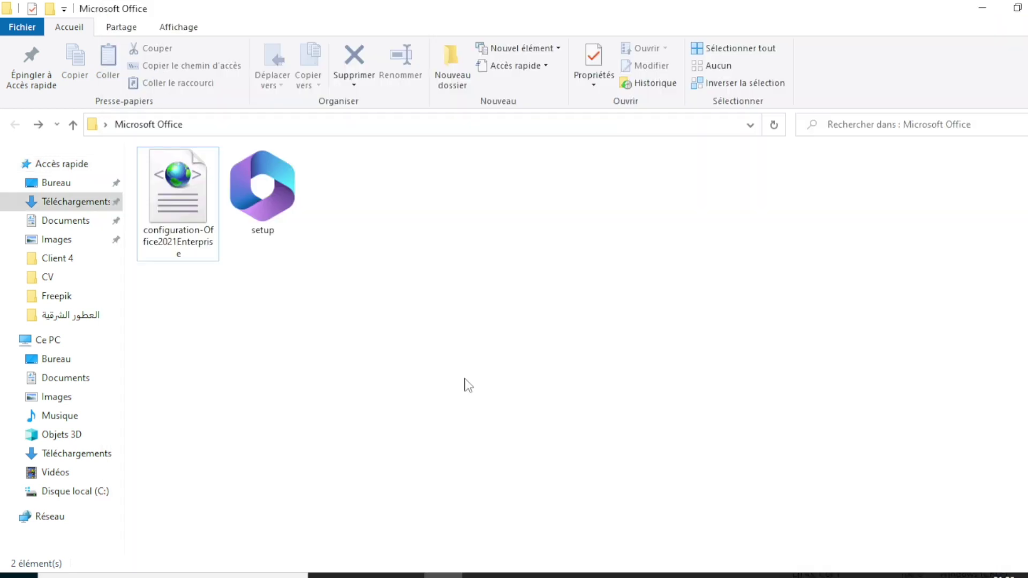
right_click(466, 391)
click(429, 415)
right_click(430, 415)
click(480, 328)
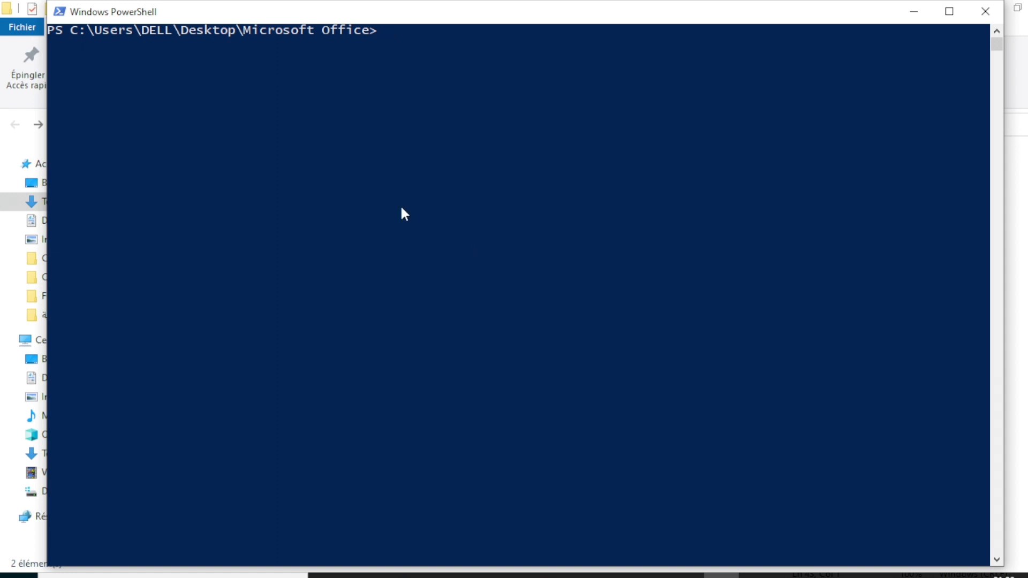
Run .\setup.exe /configure .\configuration-Office2021Enterprise.xml, then close the confirmation and PowerShell.
text(.\setup.exe /configure .\configuration-Office2021Enterprise.xml)
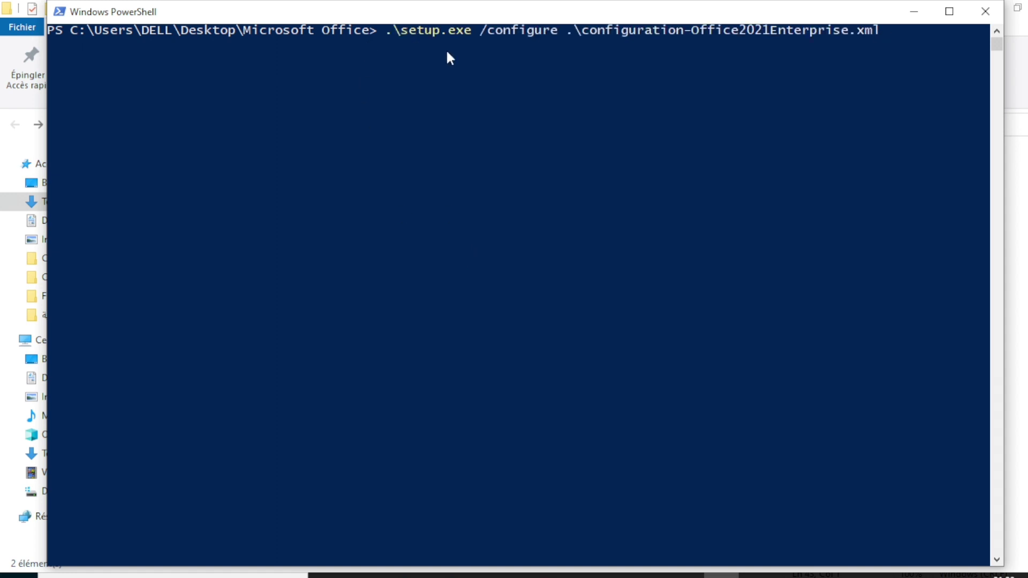
key(Return)
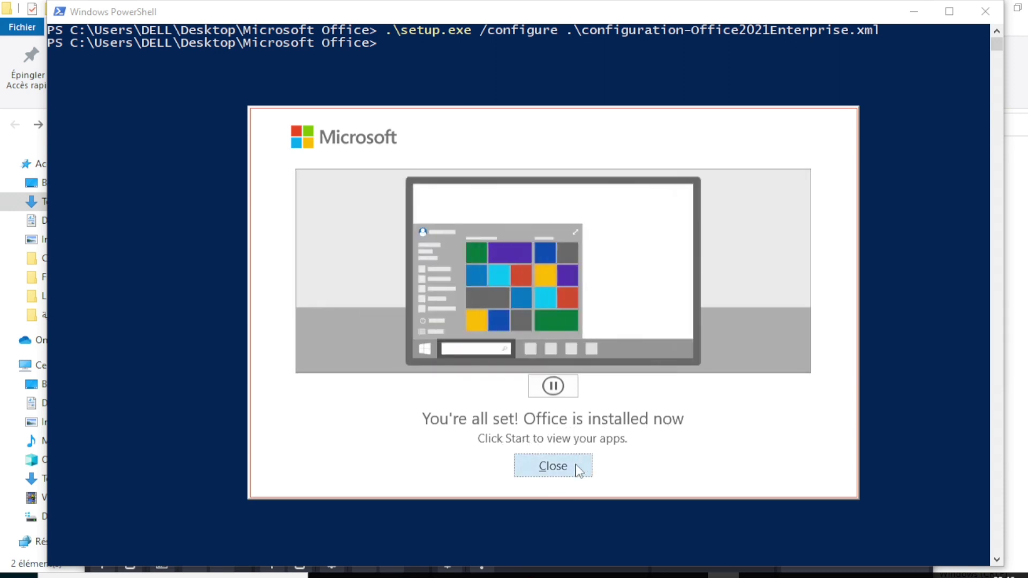
click(553, 466)
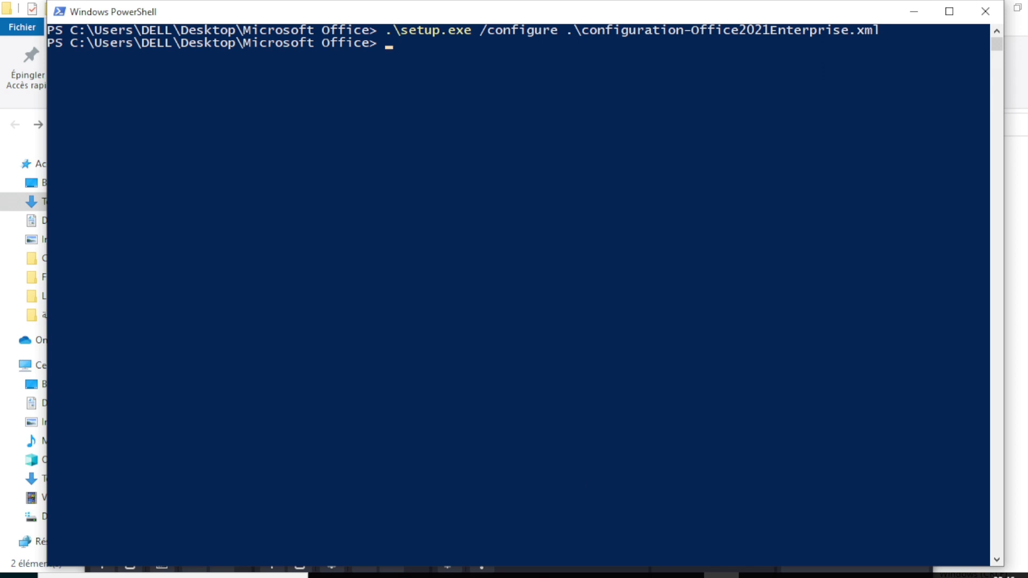
click(985, 11)
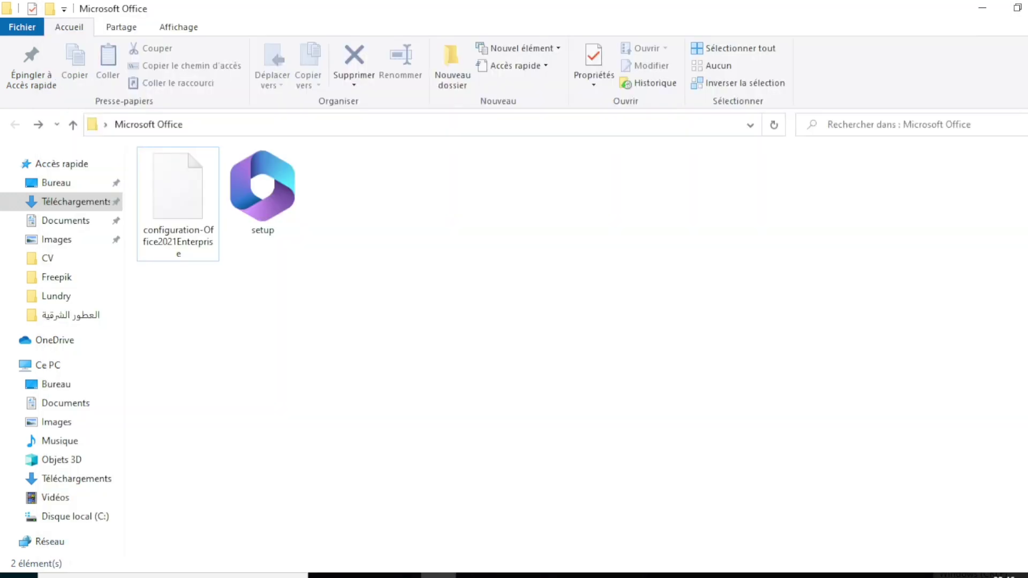
Close the folder window and launch Word from the Windows search.
key(alt+F4)
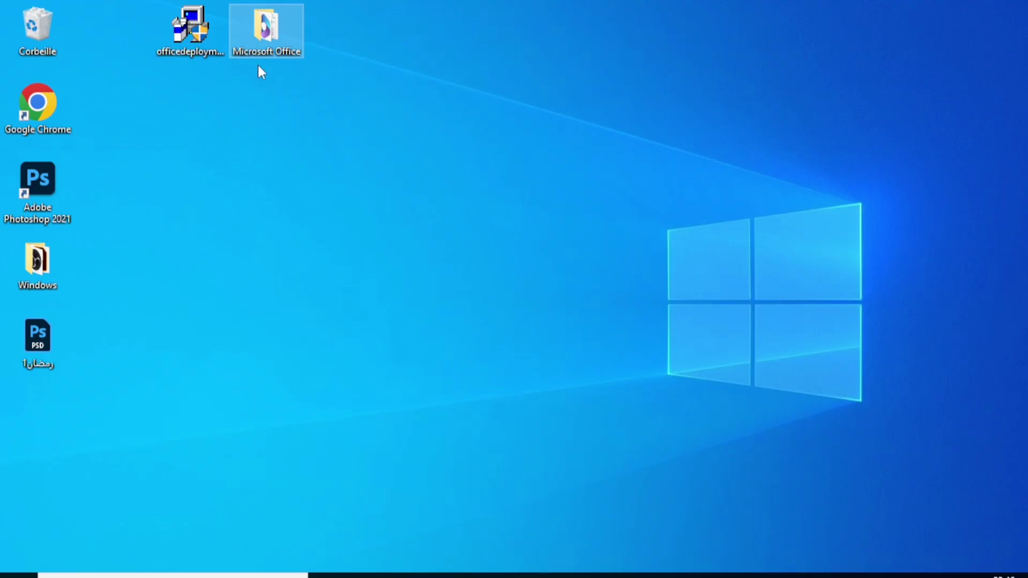
double_click(252, 52)
click(162, 573)
text(wo)
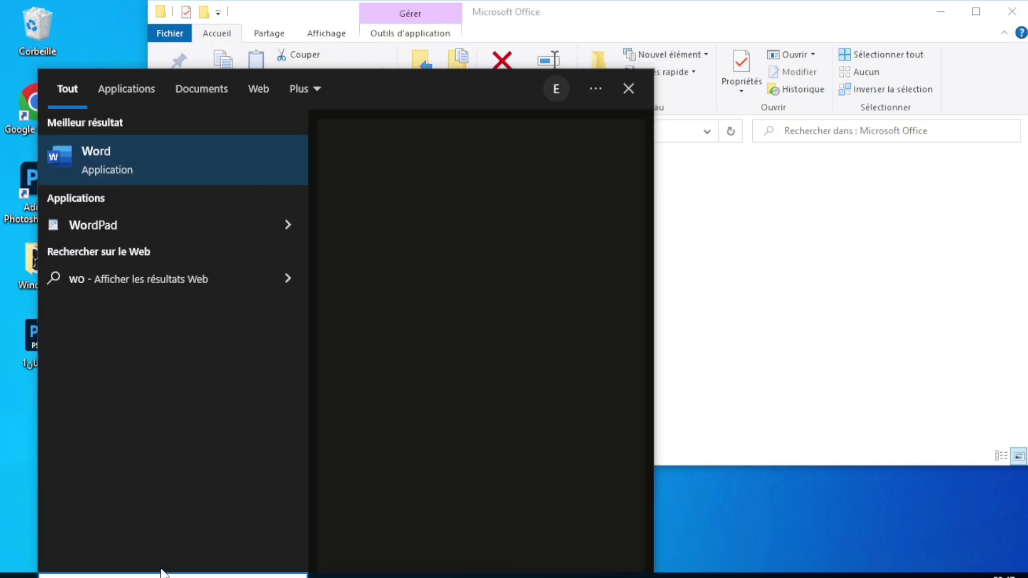
text(rd)
key(Return)
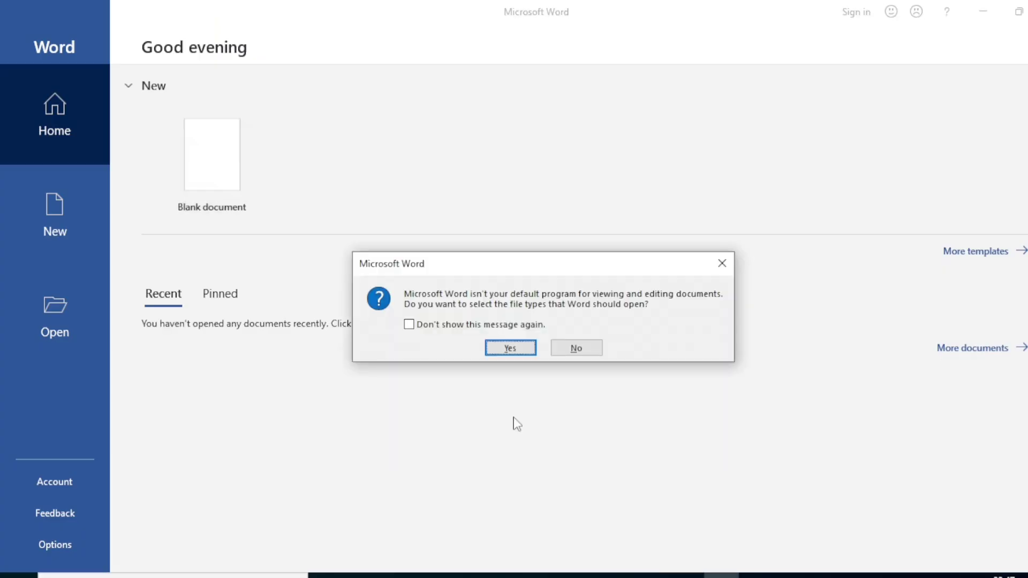
Clear the default-apps and privacy notices and accept the Office license agreement.
click(500, 349)
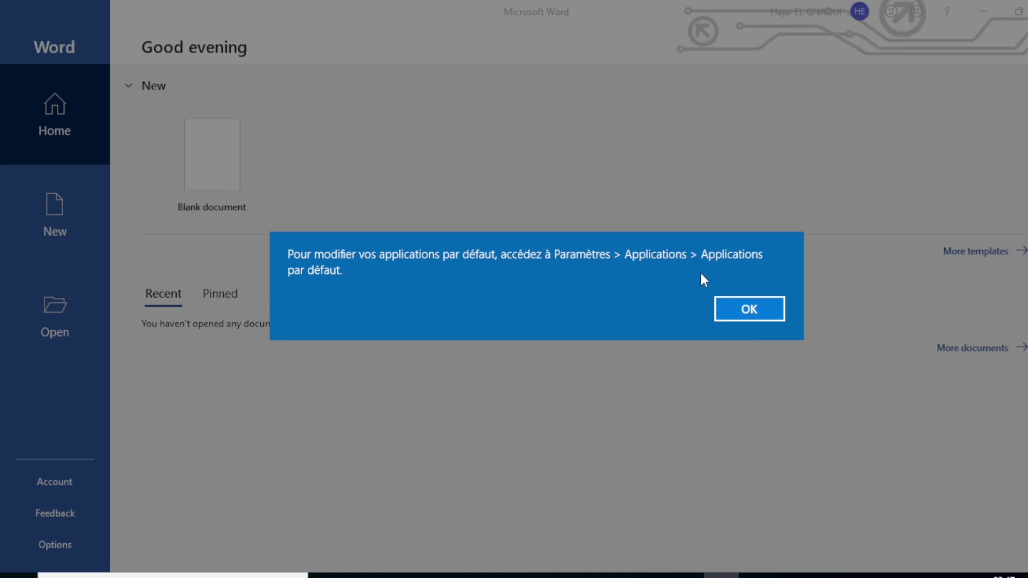
click(731, 307)
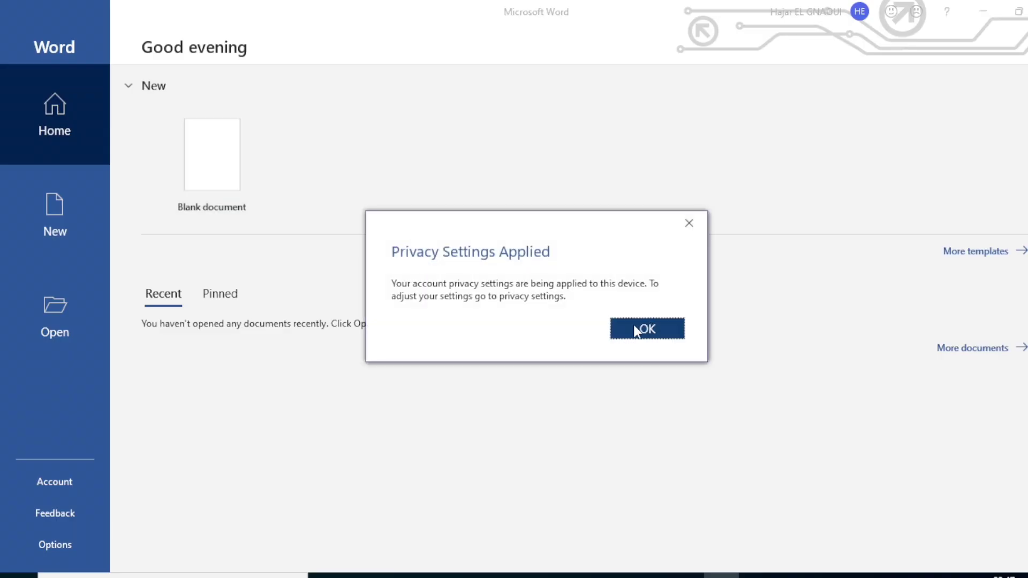
click(636, 331)
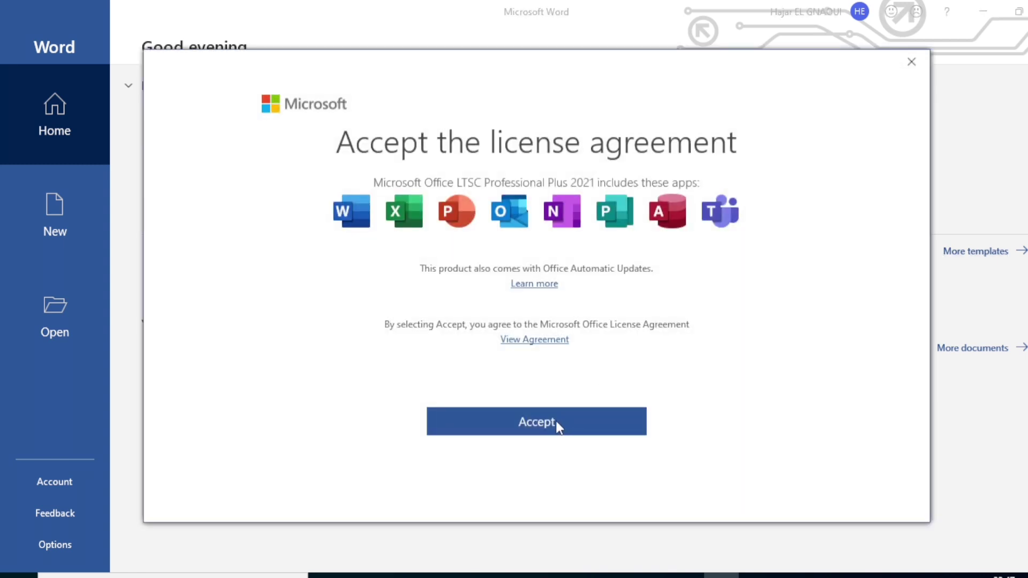
click(555, 421)
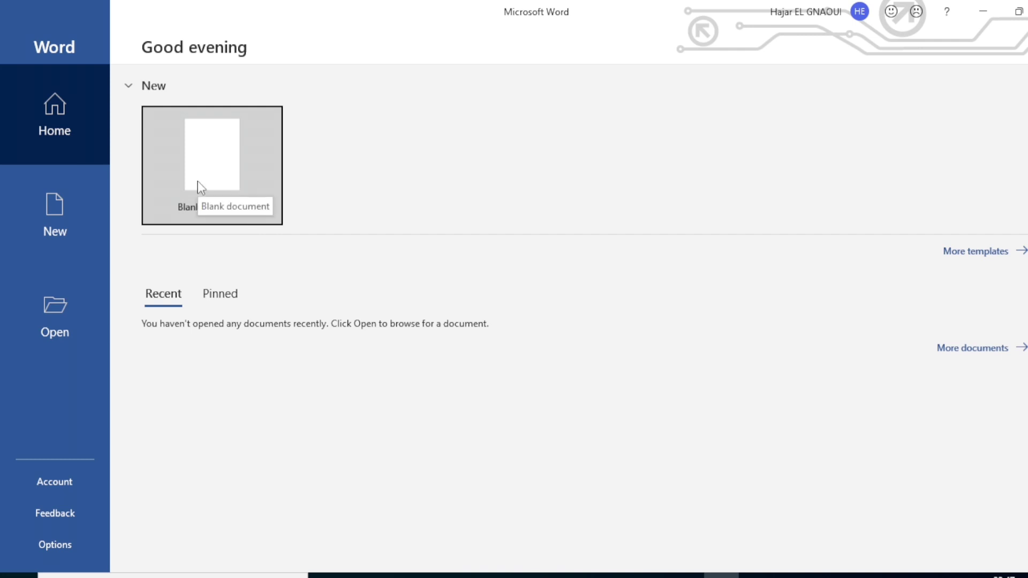
Create a blank Word document, type test text ',hfgdfsd' and delete it.
click(60, 304)
click(58, 214)
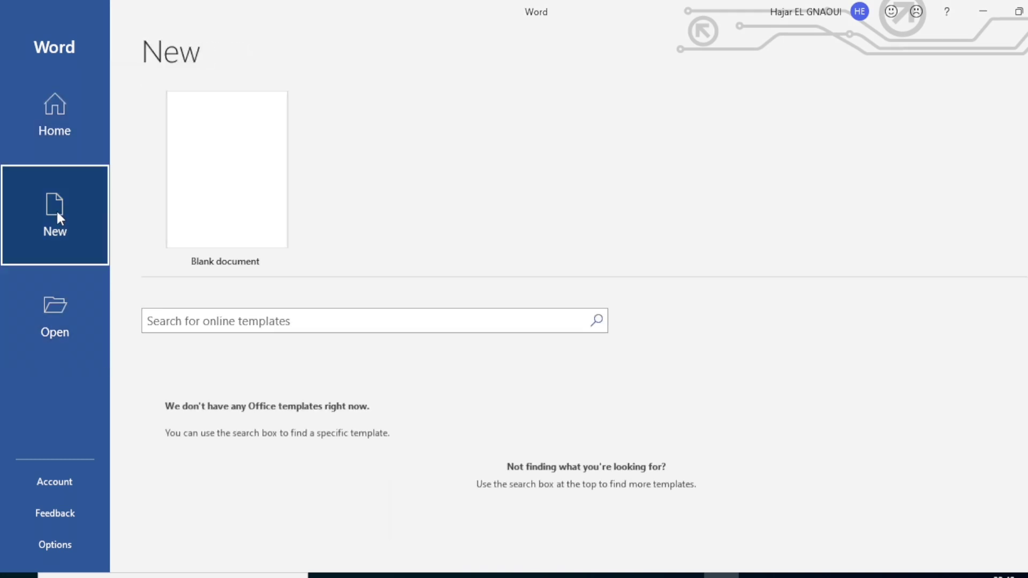
click(237, 164)
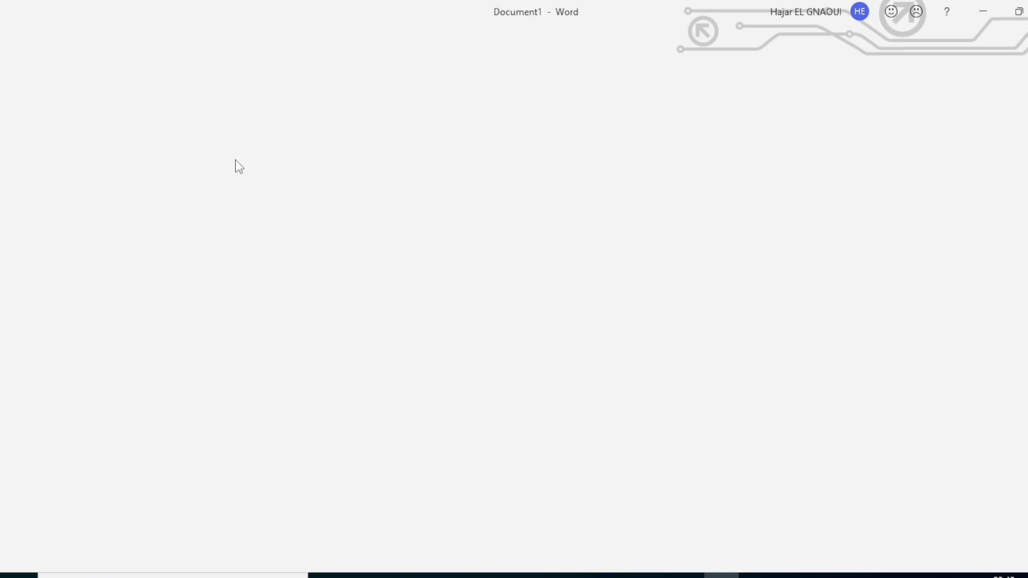
text(,)
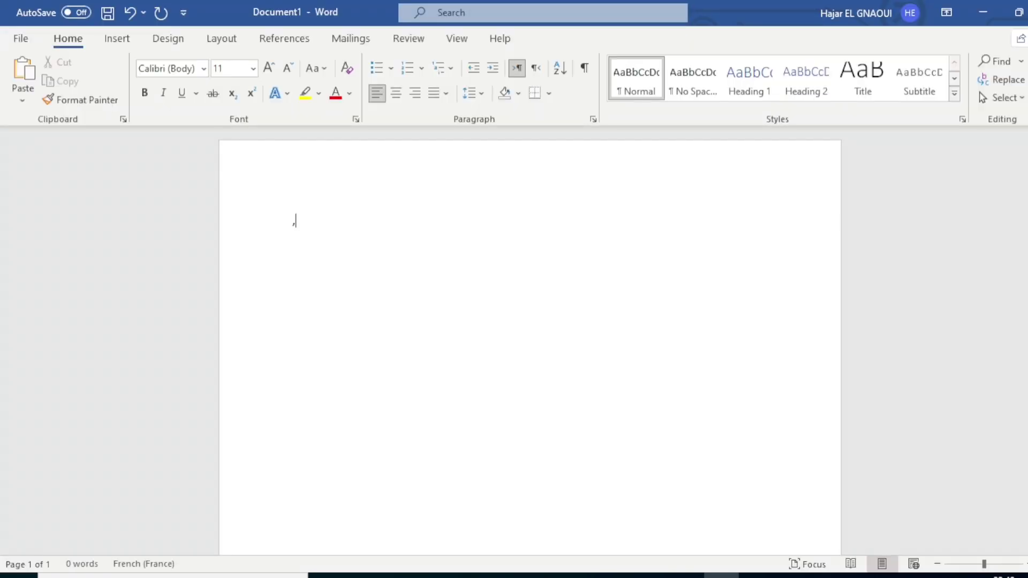
text(hfgdfsd)
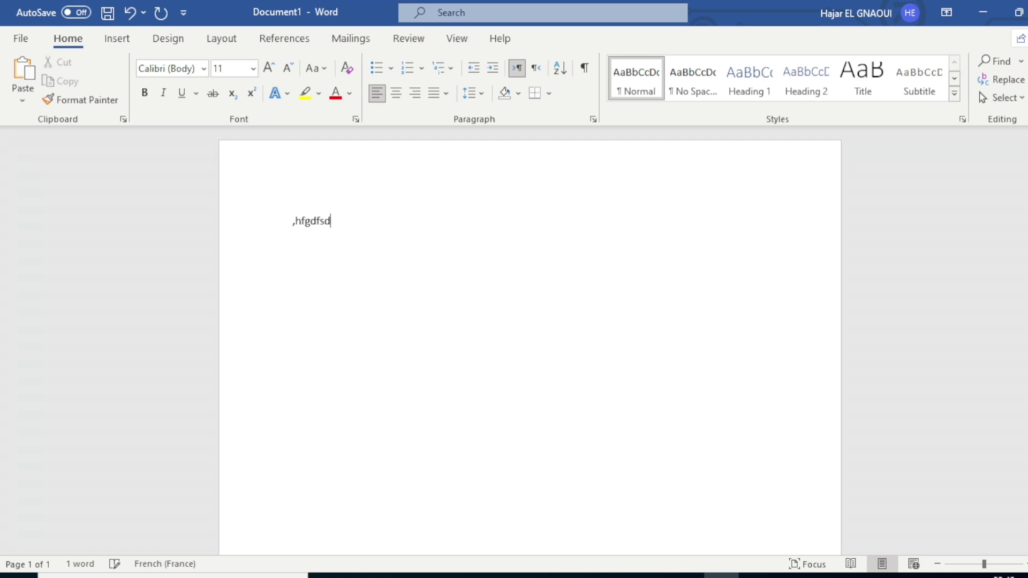
key(BackSpace)
key(BackSpace)
key(BackSpace)
key(BackSpace)
key(BackSpace)
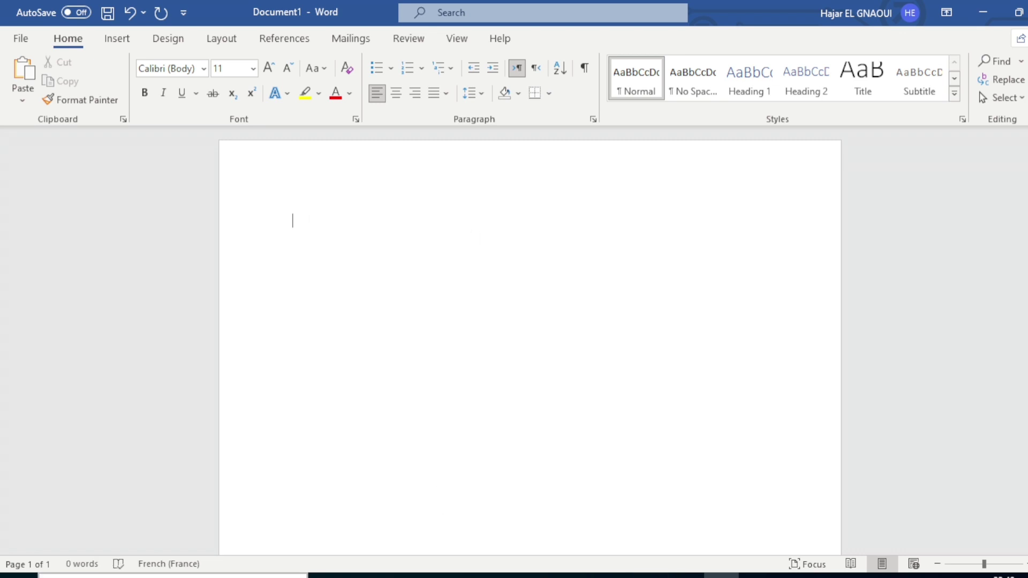
key(super)
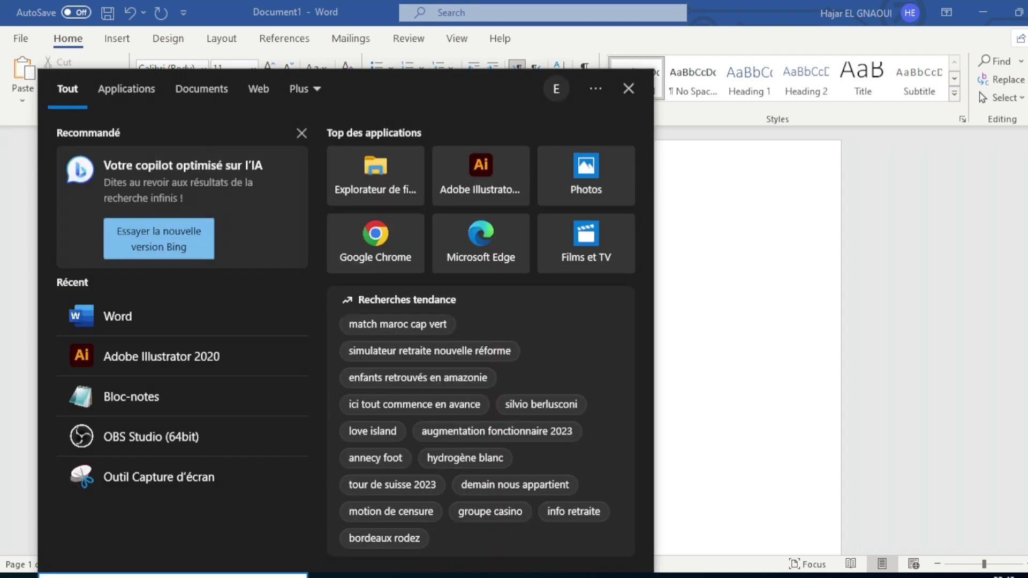
Launch PowerPoint via 'pp', create a blank presentation and type ':,;bncb' as the title.
text(pp)
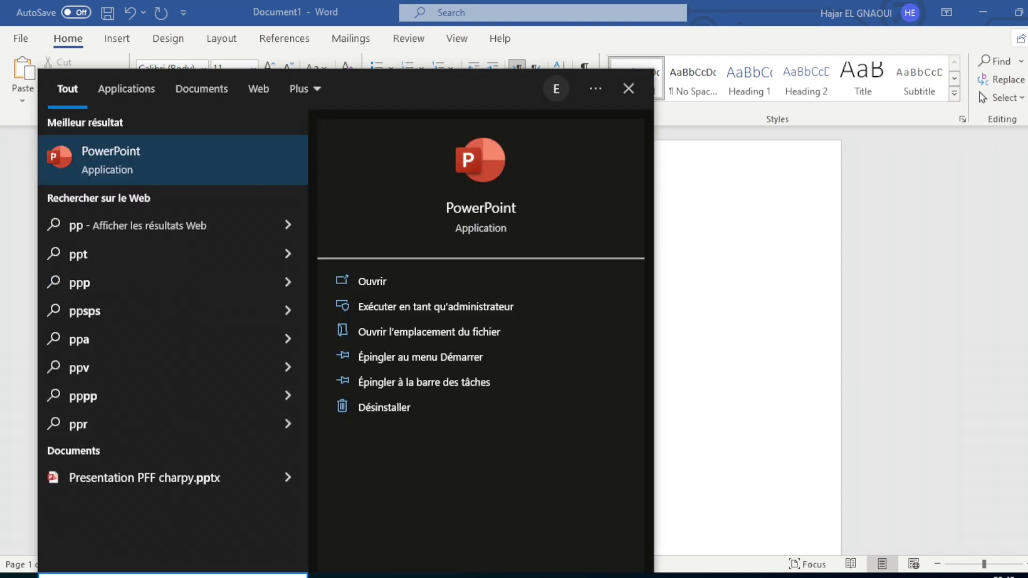
key(Return)
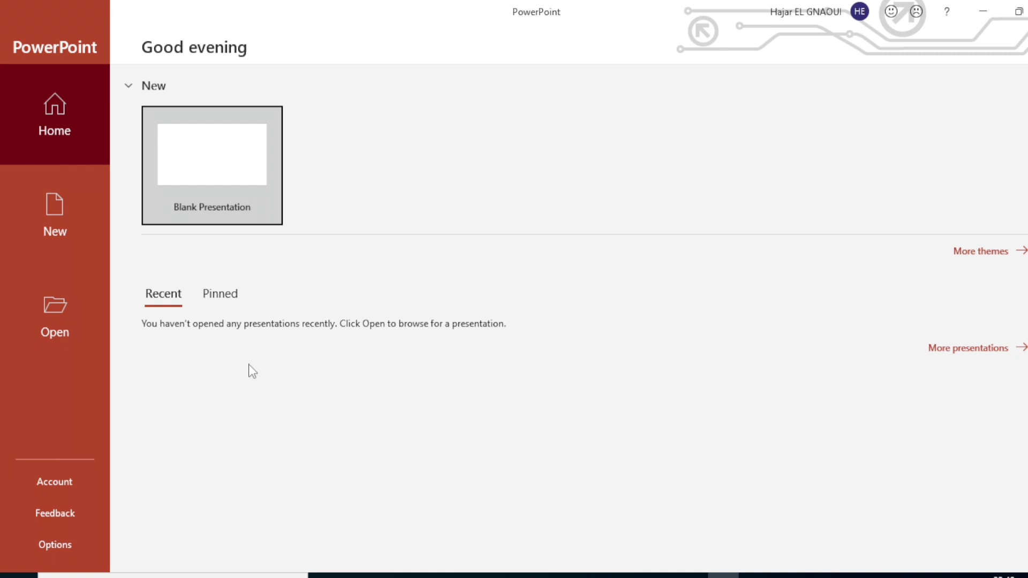
click(54, 225)
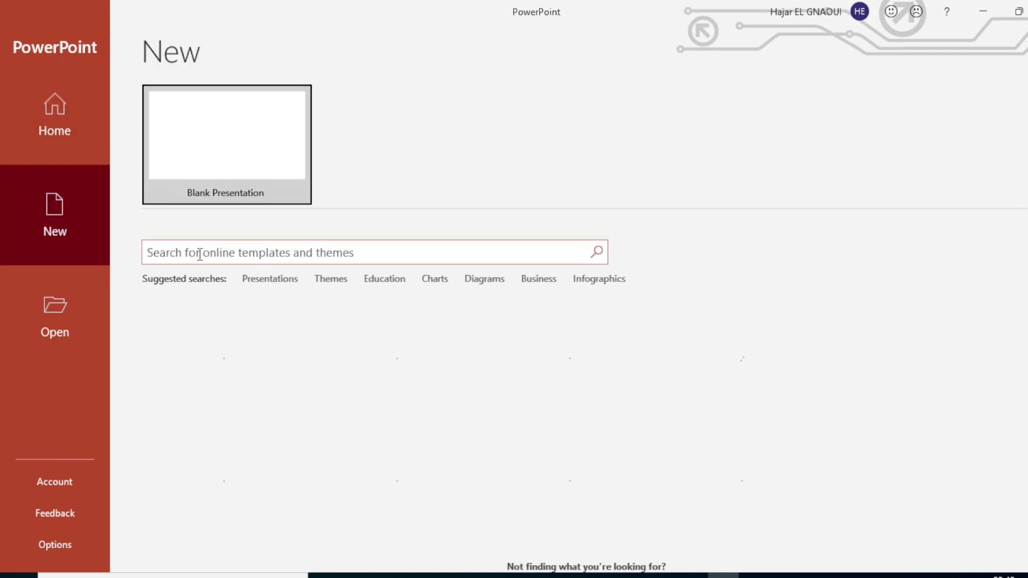
click(239, 155)
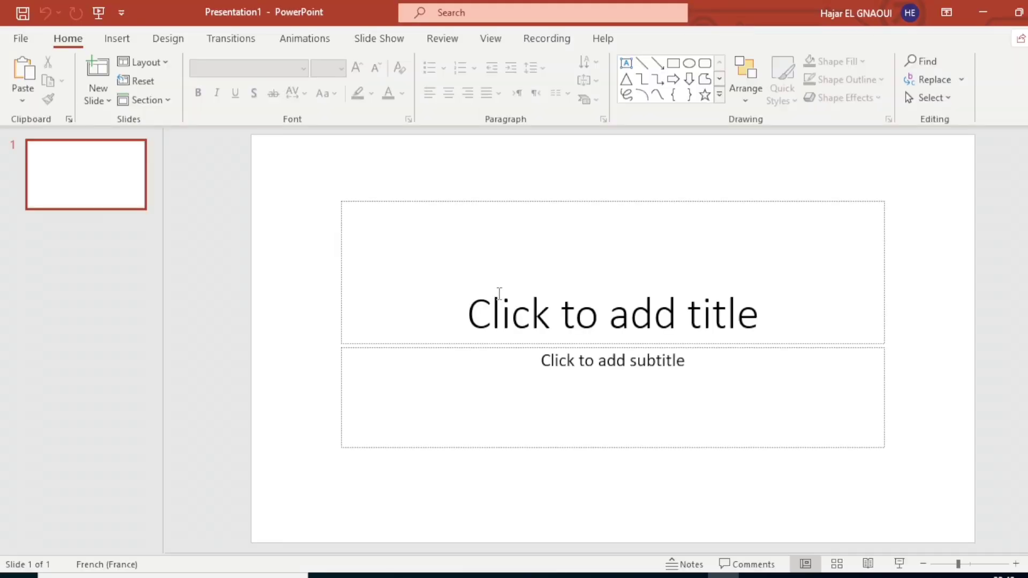
click(499, 293)
text(:,;bncb)
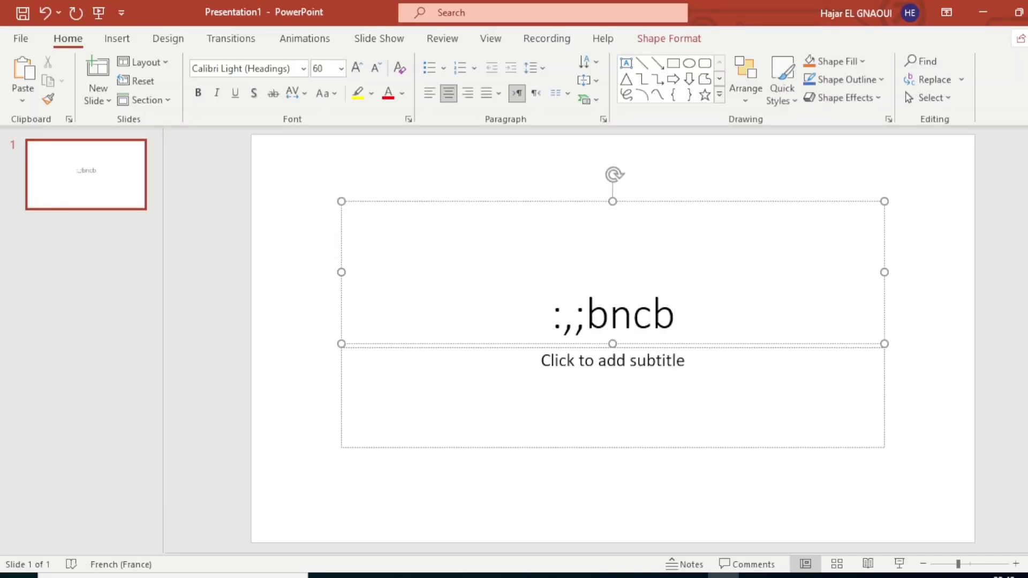